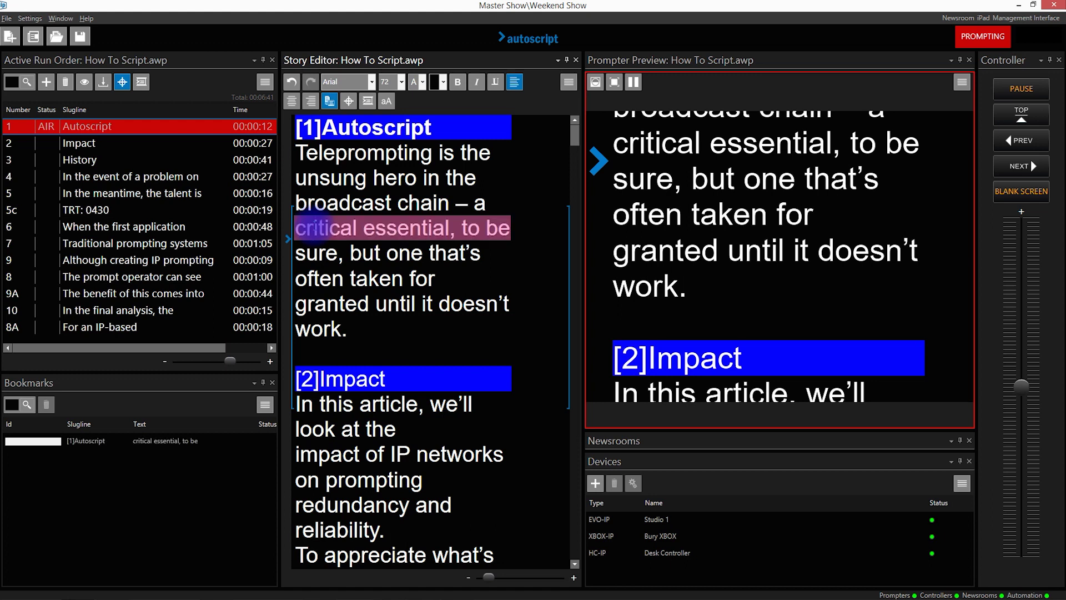
- Add bookmarks at "reliability." in the Impact story and at "requiring engineering" in the History story
scroll(314, 226, "down", 3)
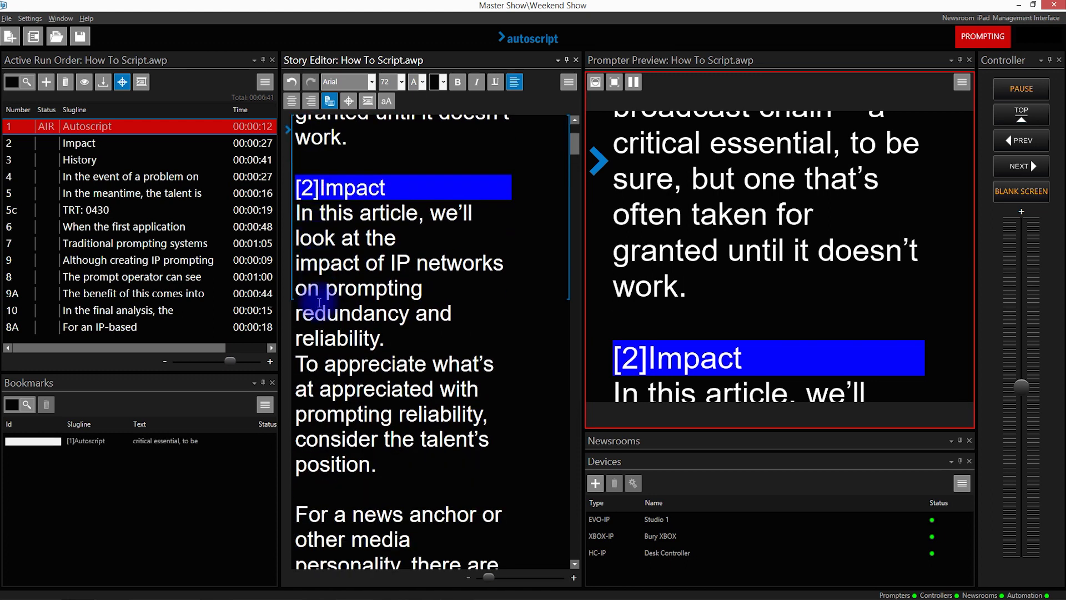
double_click(308, 339)
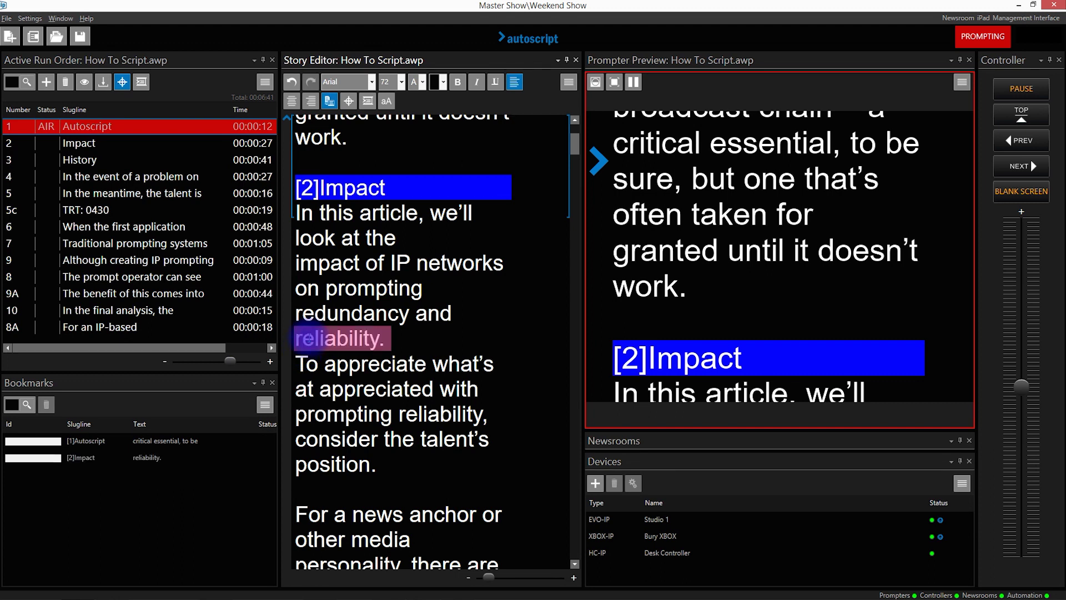
scroll(310, 339, "down", 9)
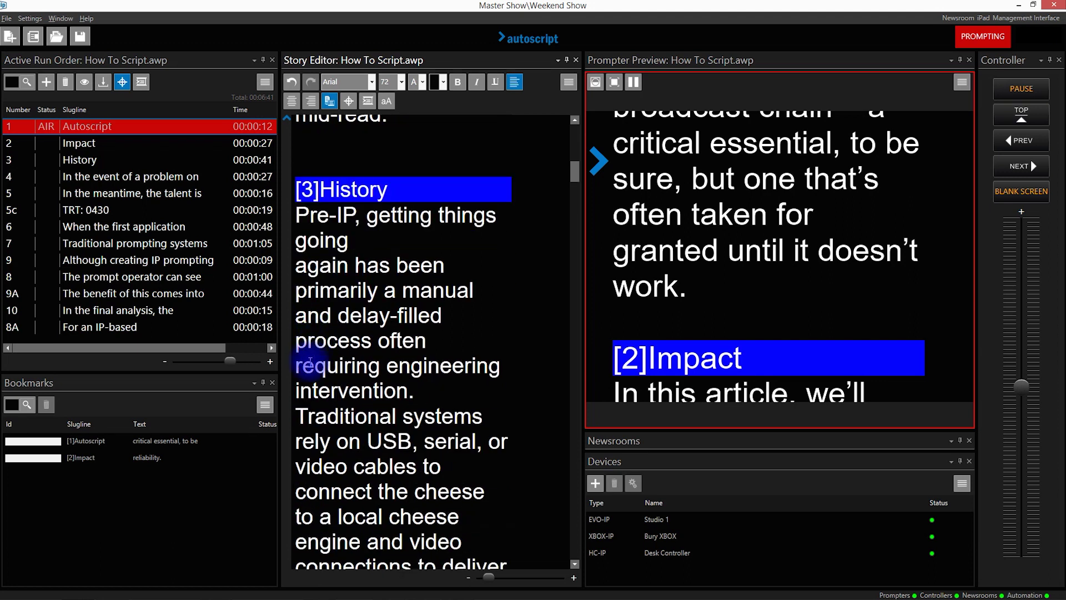
double_click(310, 364)
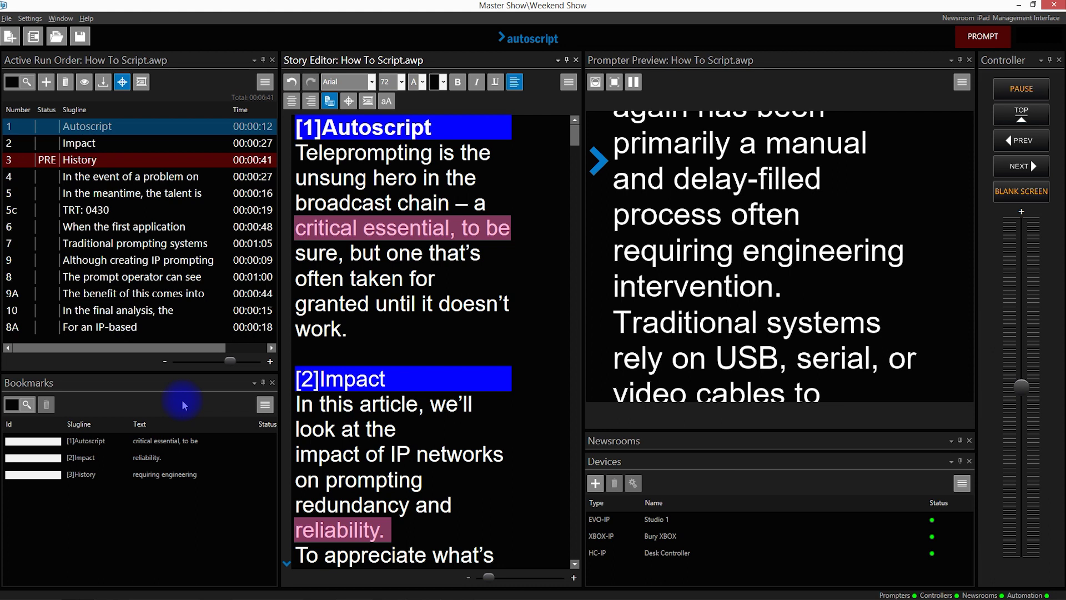
- Show the Impact, History and Autoscript bookmark locations in the story editor without moving the prompter output
left_click(155, 461)
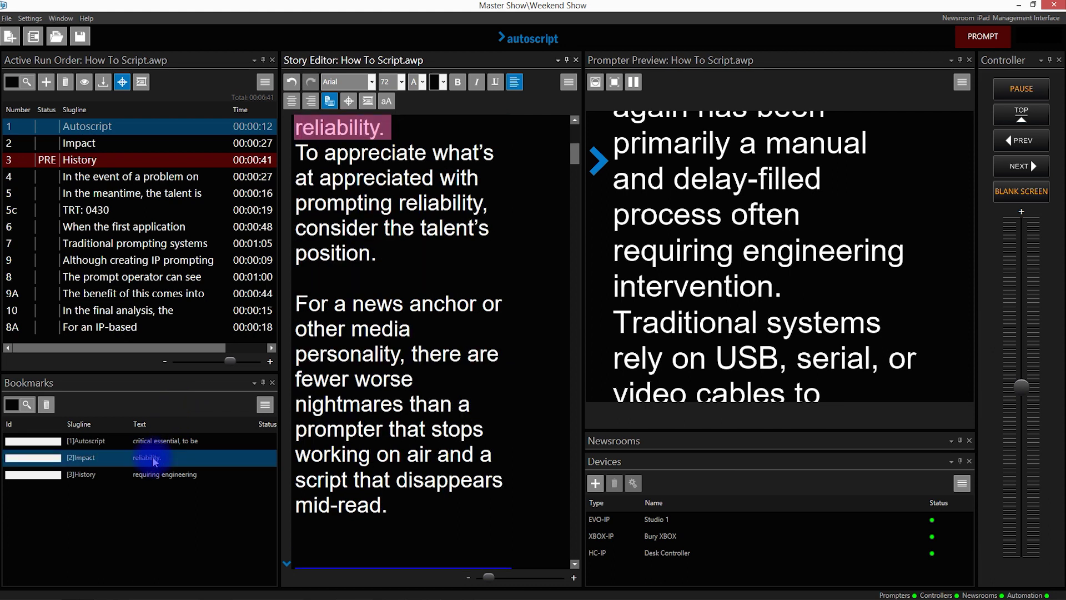
left_click(151, 477)
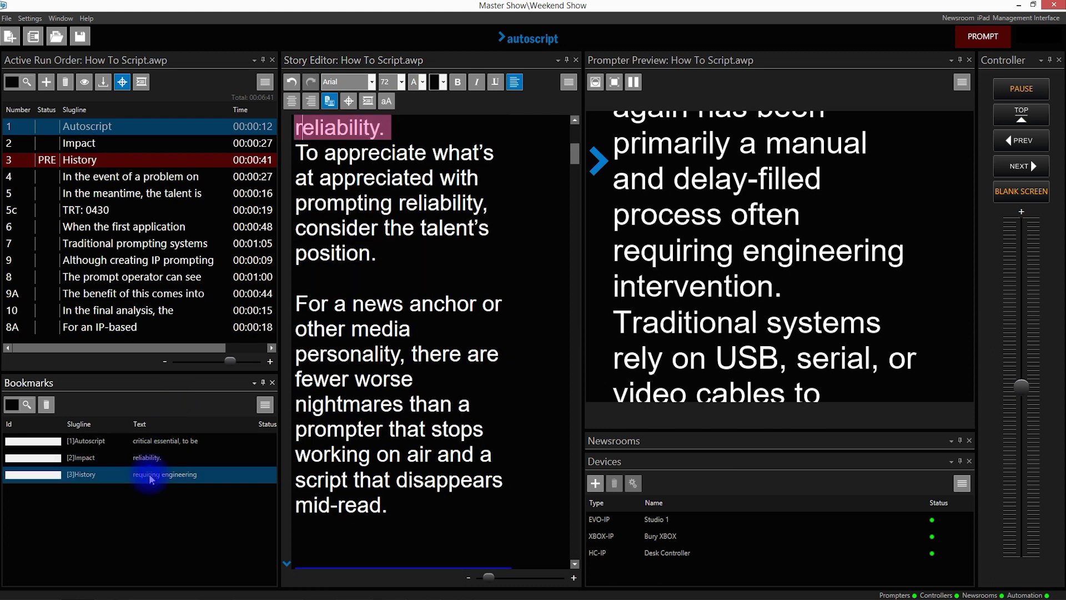
left_click(158, 444)
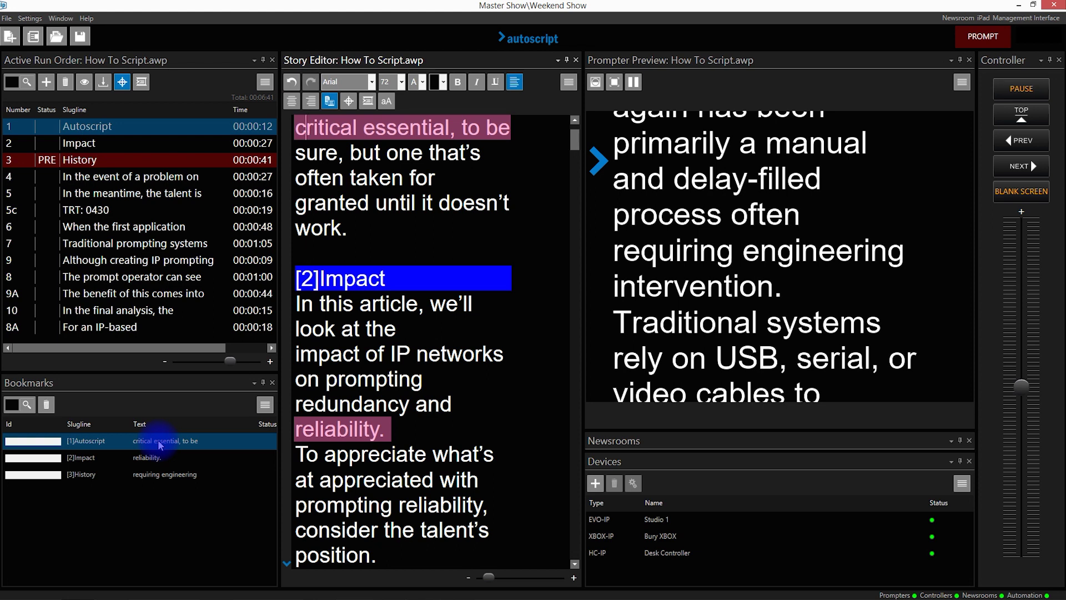
- Send the prompter to the Autoscript bookmark, followed by the Impact and History bookmarks
double_click(160, 445)
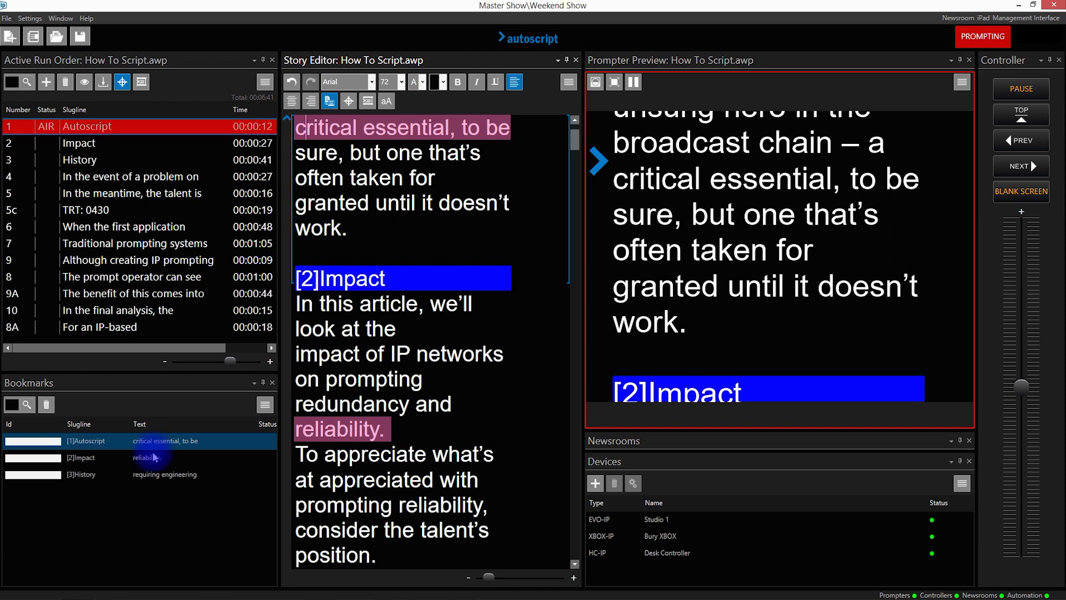
left_click(150, 461)
double_click(150, 460)
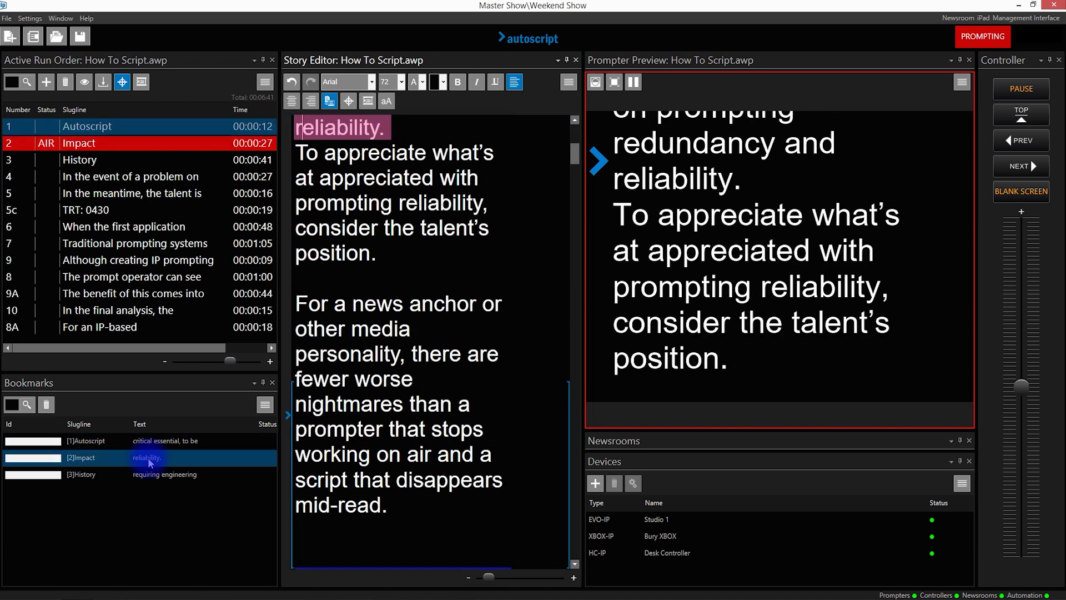
left_click(150, 477)
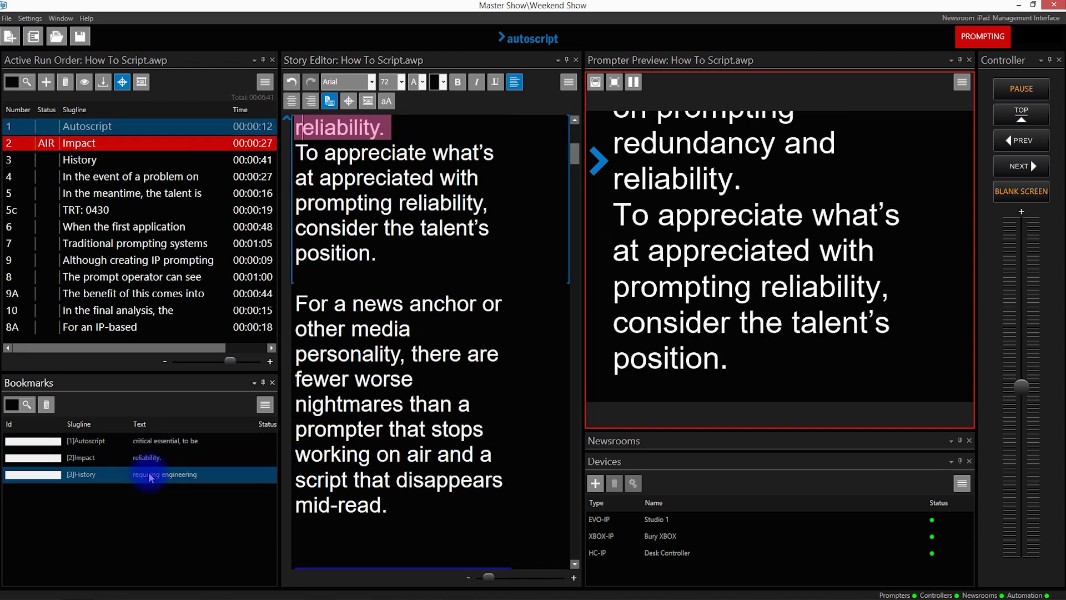
double_click(150, 477)
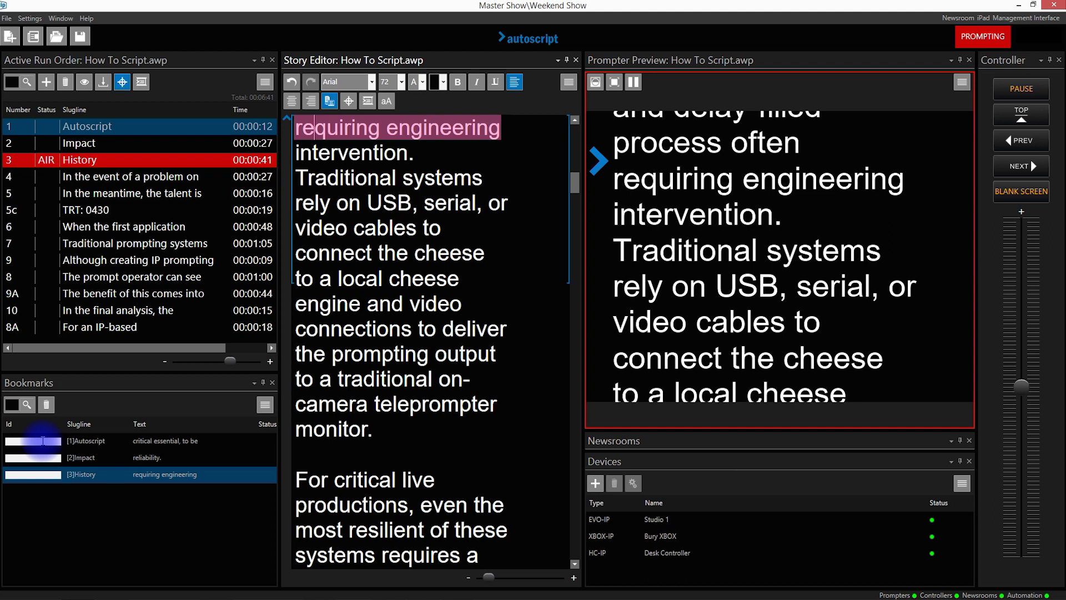
- Name the bookmarks SCORE for History, FOOTBALL for Impact and Results for Autoscript
left_click(26, 473)
type("SCORE")
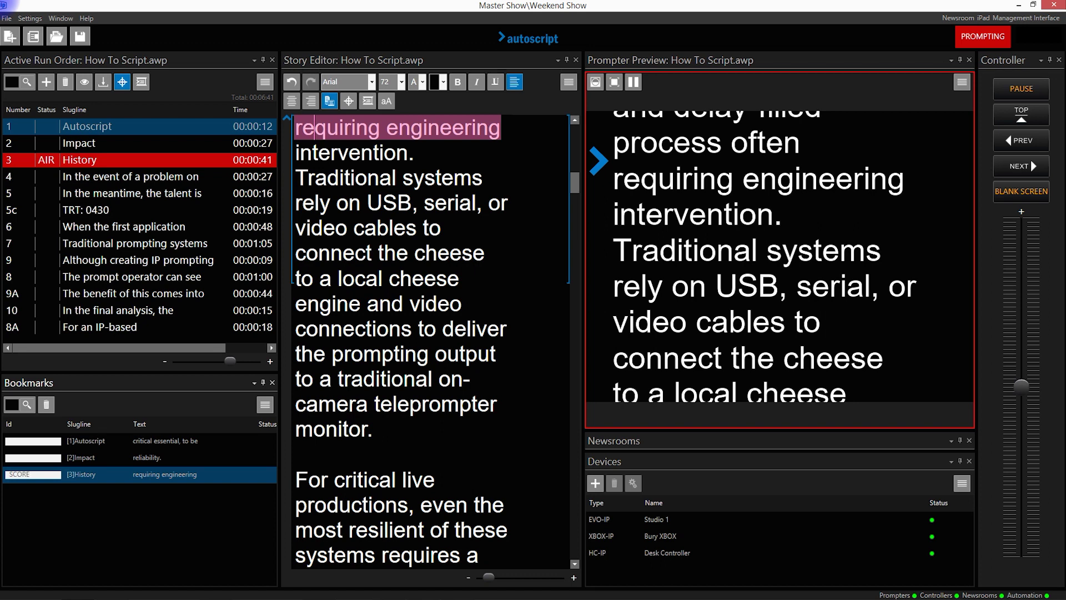
key("Return")
left_click(24, 457)
type("FOOTBALL")
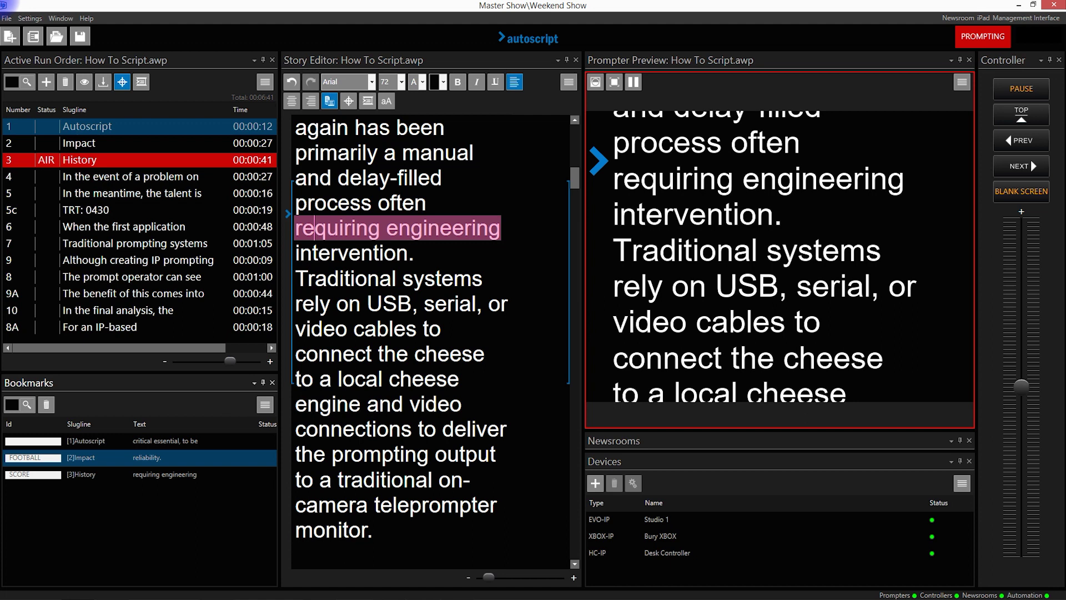
key("Return")
left_click(12, 440)
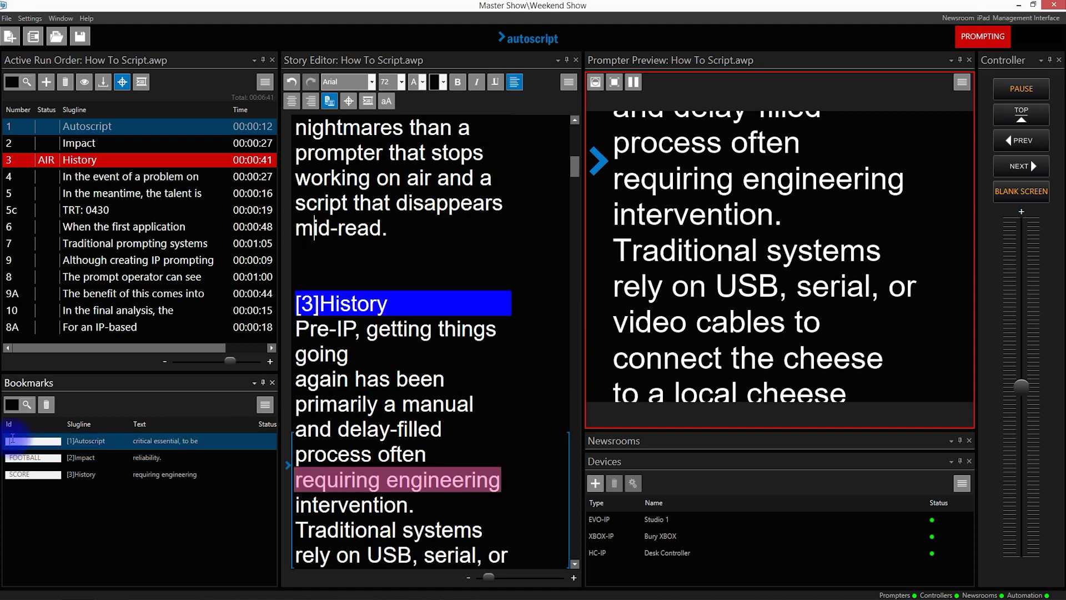
type("Results")
double_click(13, 439)
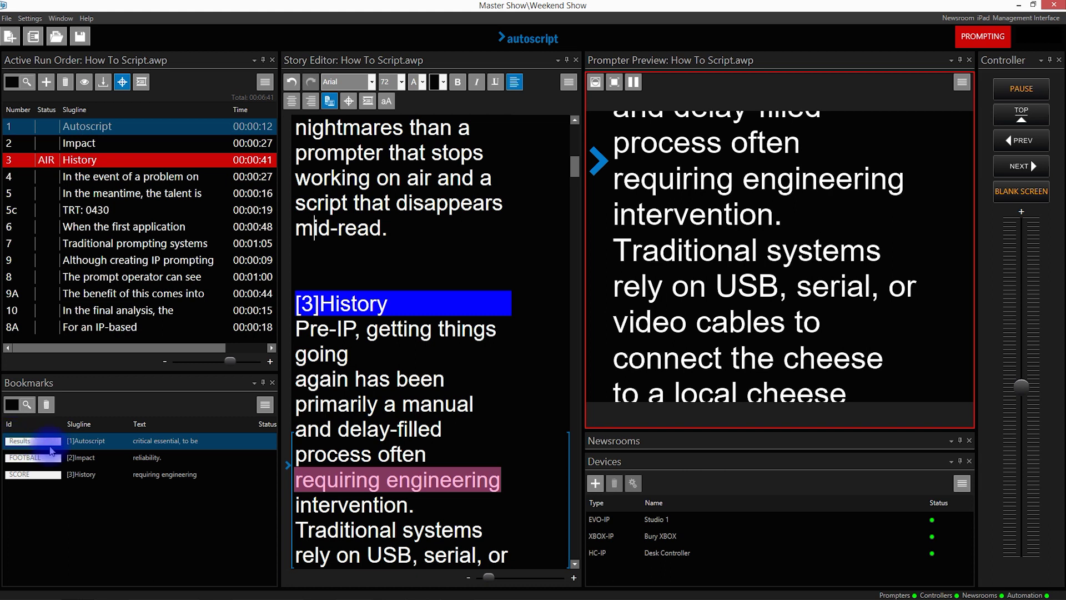
- From the Results bookmark, move the prompter through FOOTBALL to SCORE and back up to Results
double_click(170, 443)
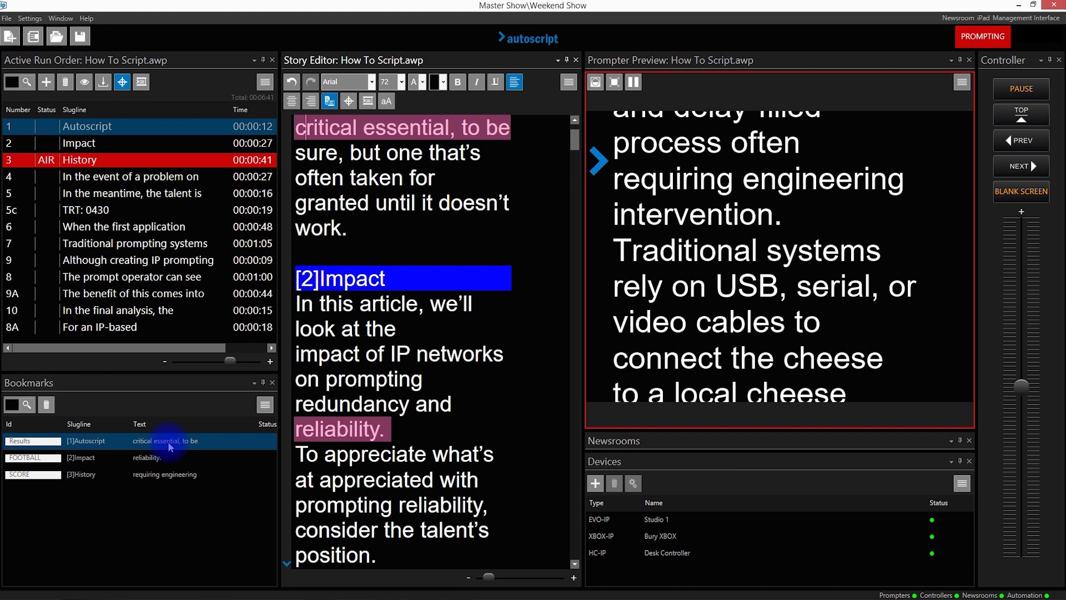
key("Down")
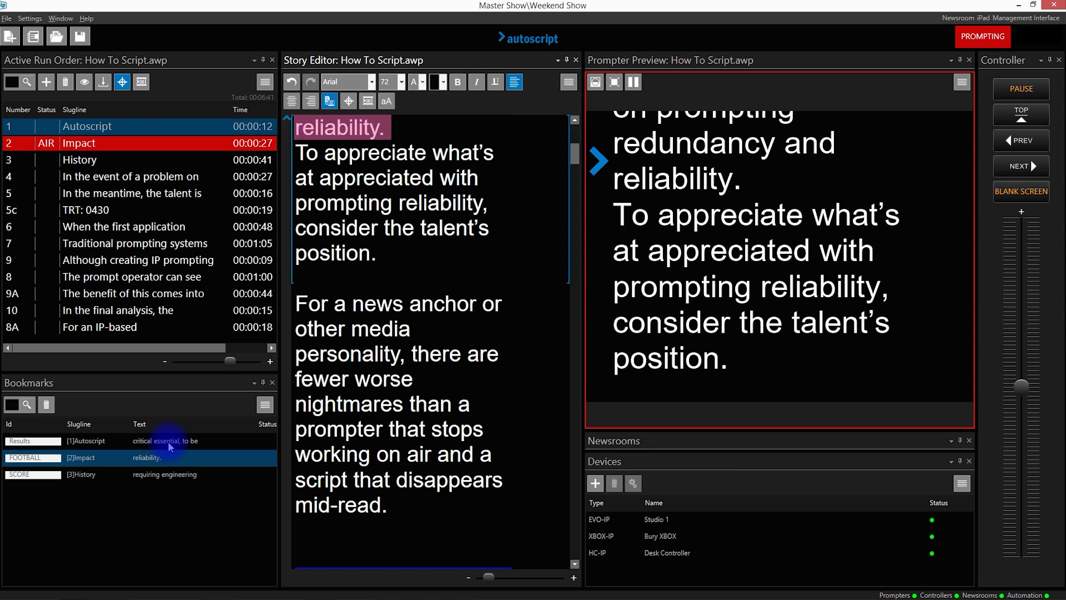
key("Down")
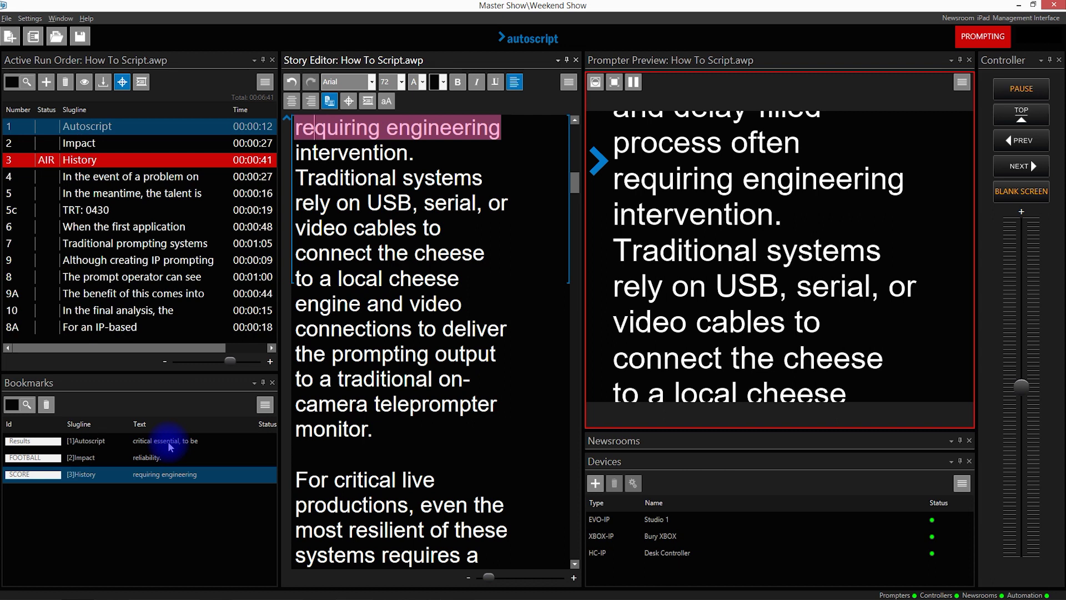
key("Up")
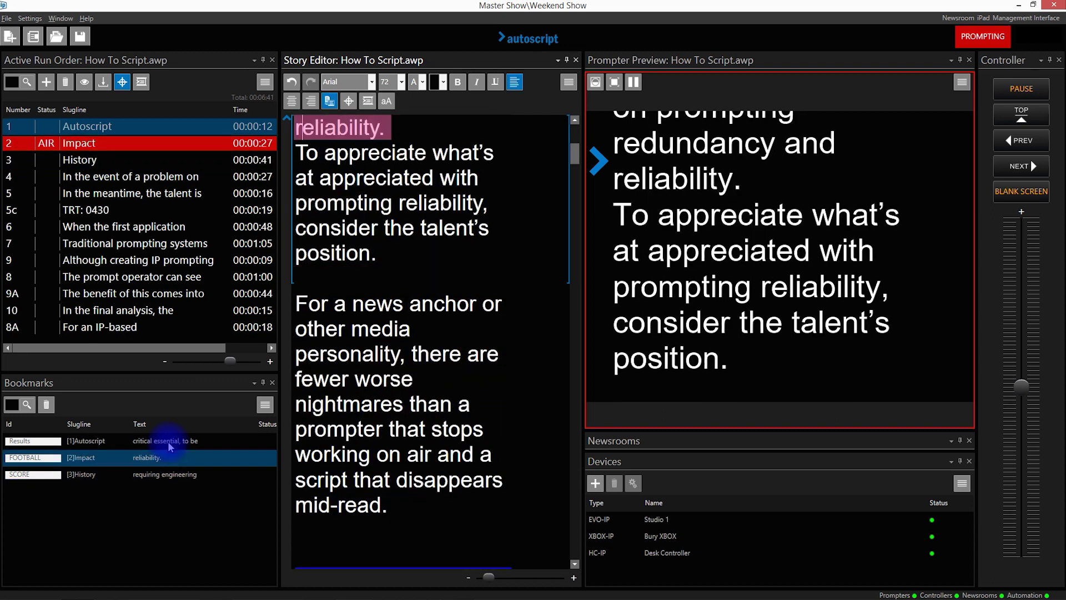
key("Up")
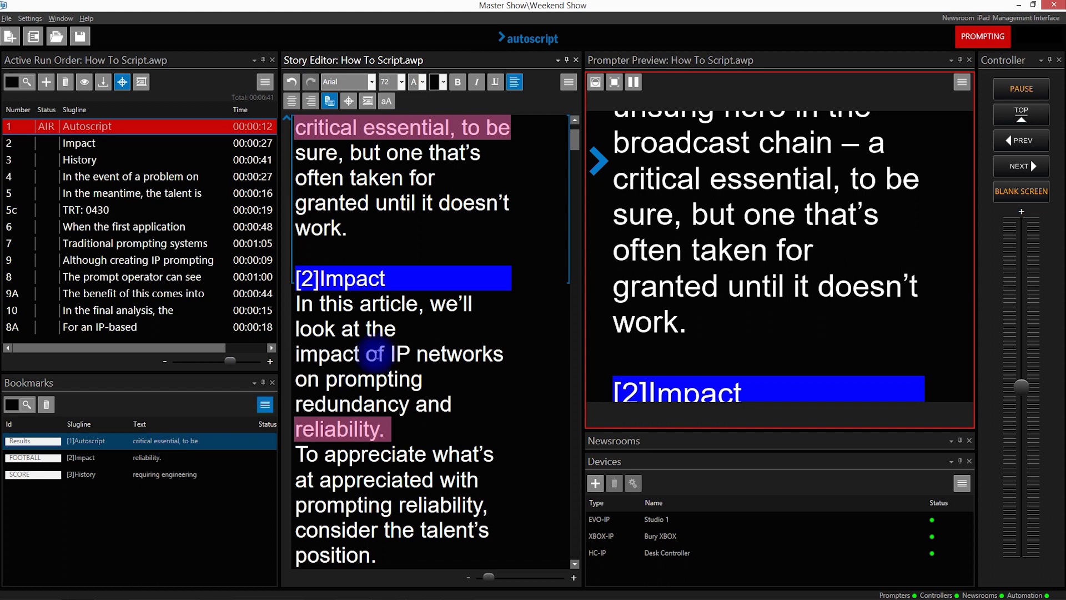
- Restart prompting and cycle the prompter forward through the bookmarks to SCORE and back to Results
left_click(992, 43)
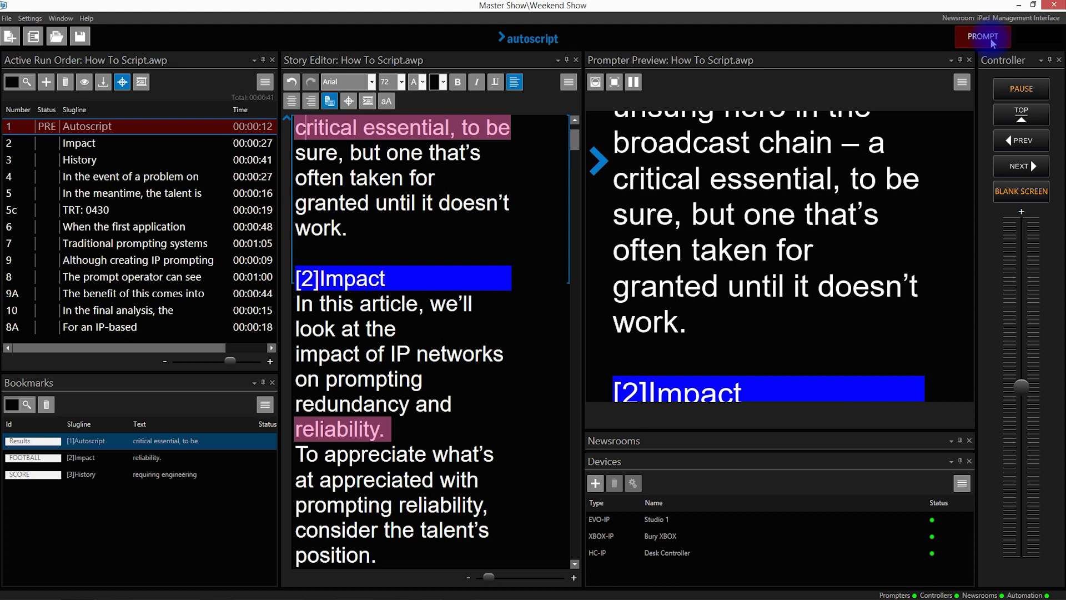
left_click(992, 40)
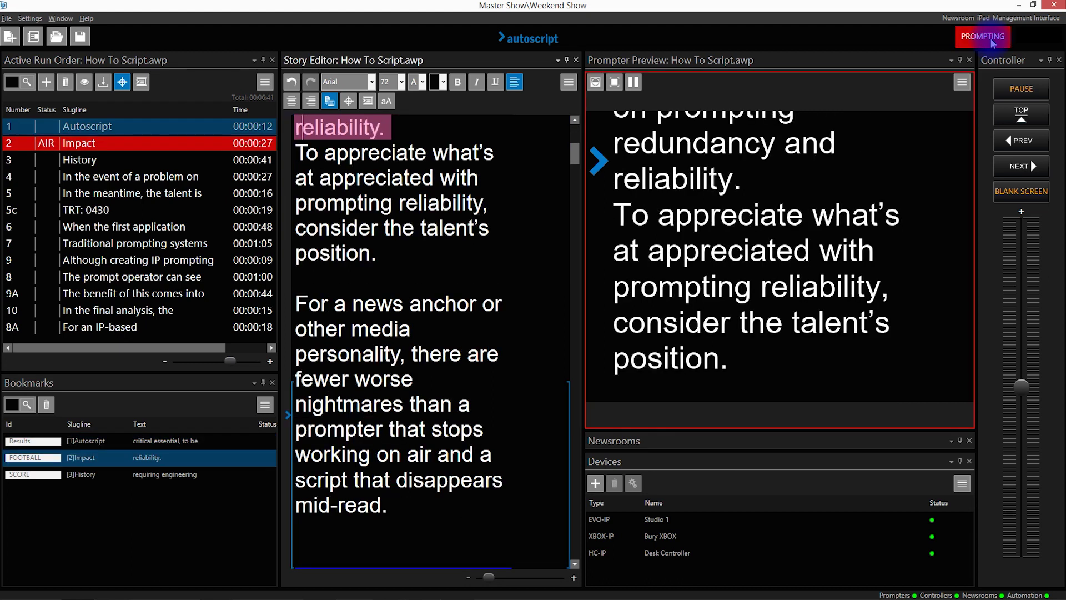
key("Page_Down")
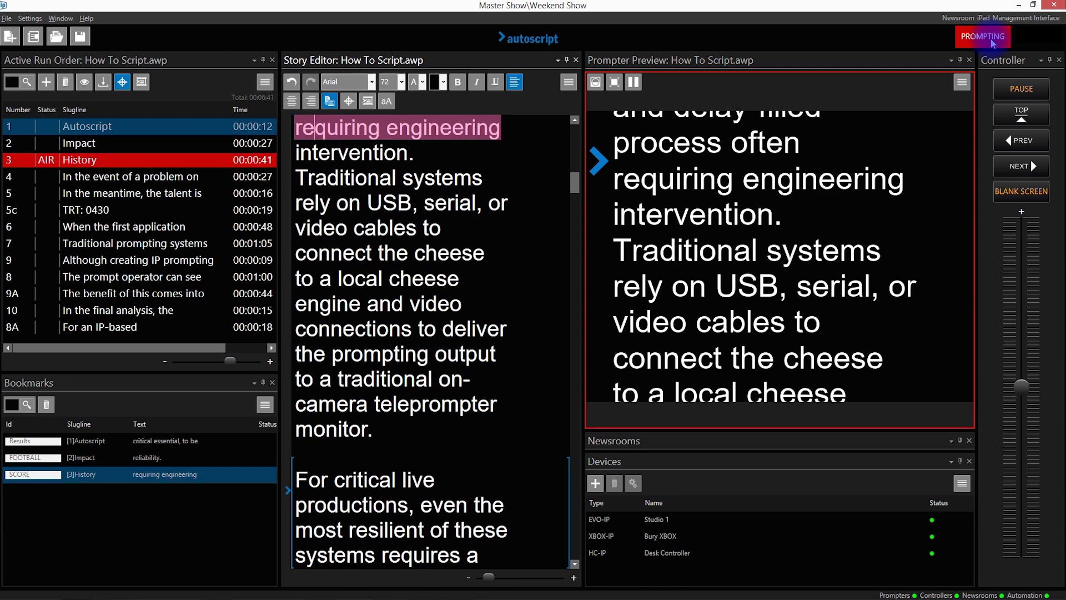
key("Page_Up")
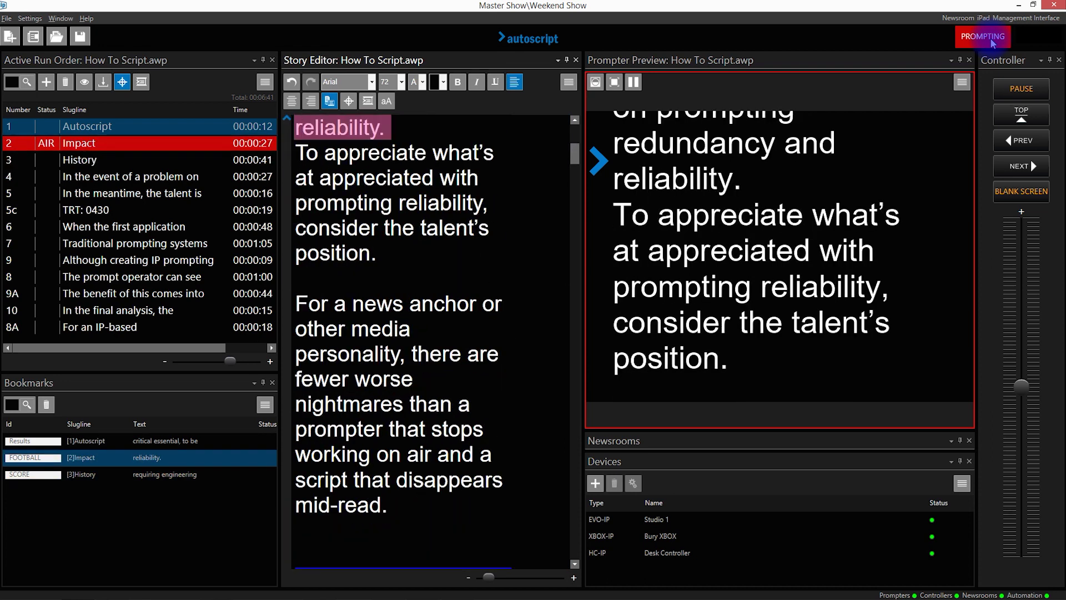
key("Page_Up")
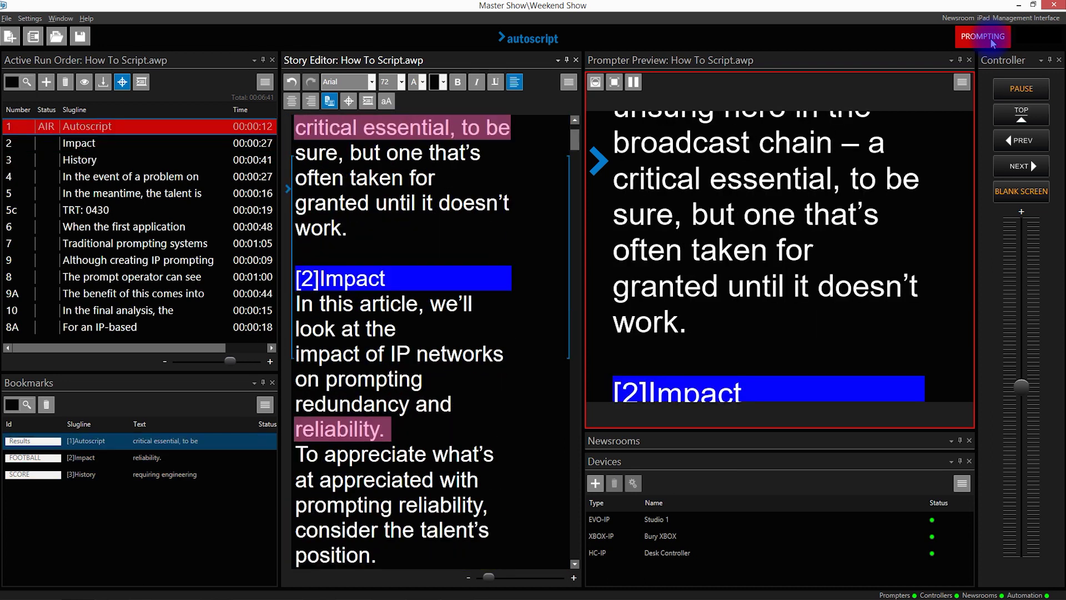
- Remove the bookmarks from the lines "critical essential, to be" and "reliability." in the script
left_click(453, 126)
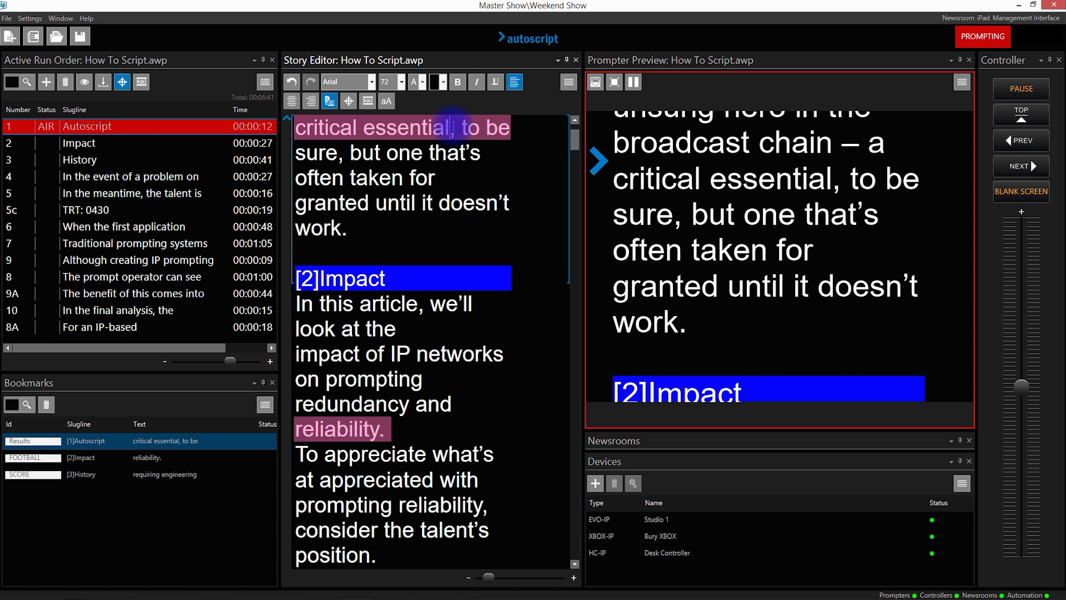
key("ctrl+b")
left_click(354, 429)
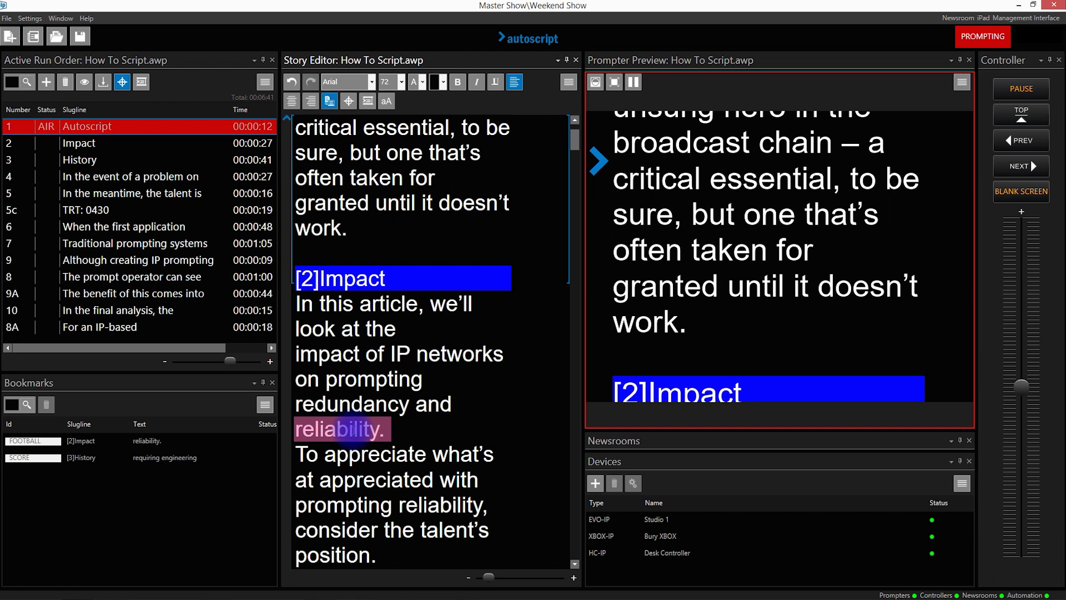
key("ctrl+b")
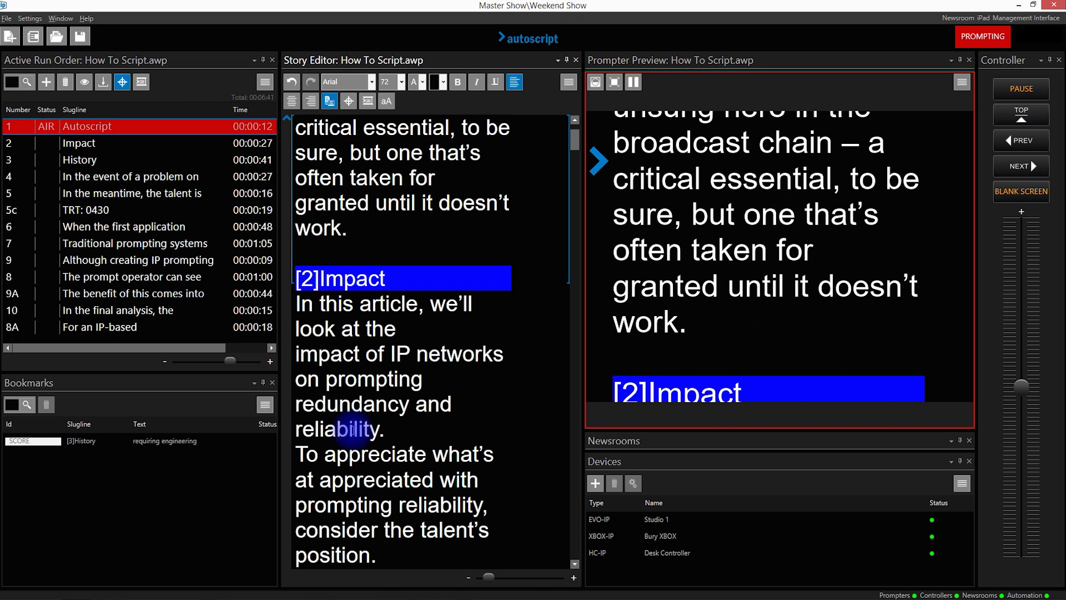
- Add new bookmarks on "reliability." in the Impact story and "again has been" in the History story
key("ctrl+m")
scroll(356, 431, "down", 5)
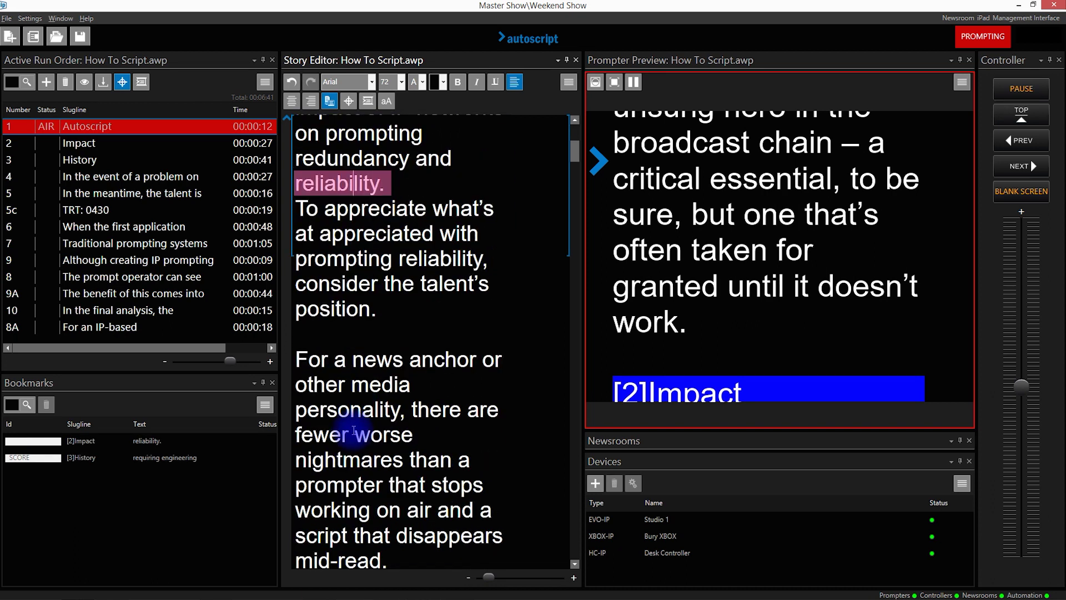
scroll(318, 453, "down", 2)
left_click(319, 411)
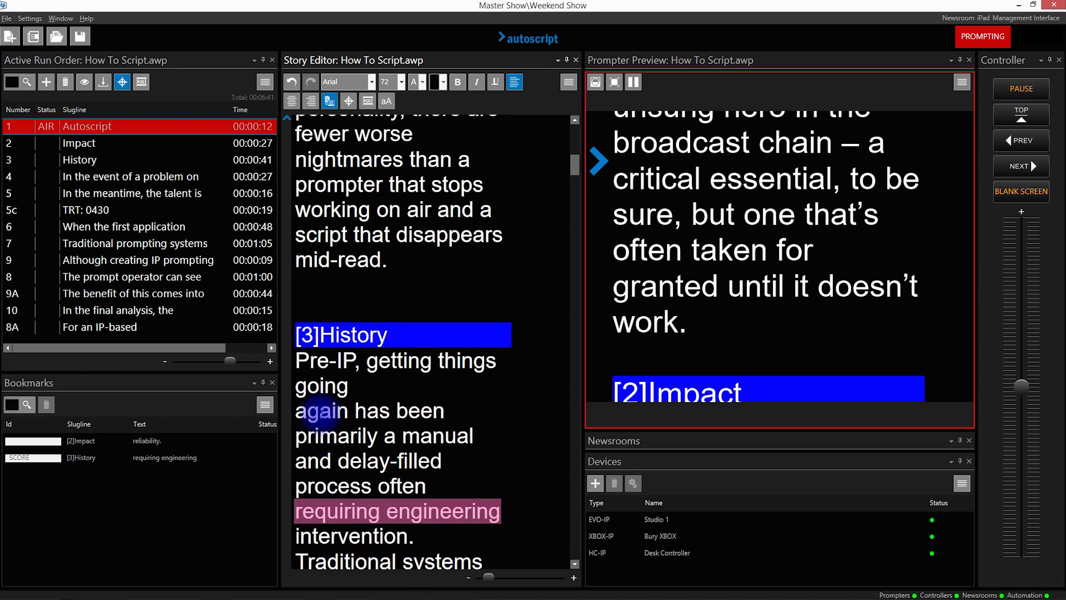
key("ctrl+m")
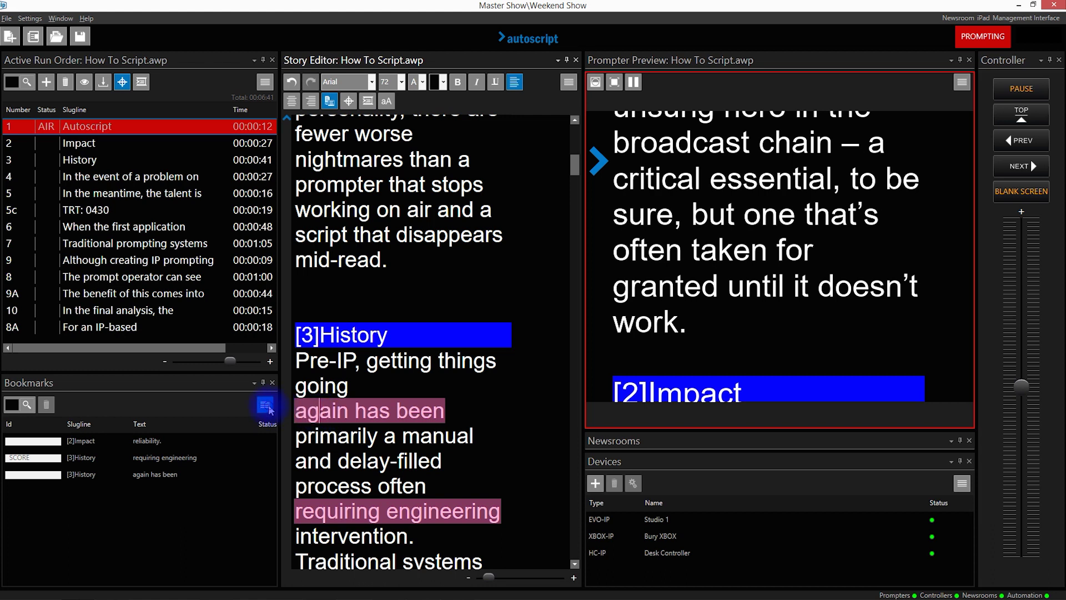
- Delete all bookmarks from the script at once
left_click(267, 408)
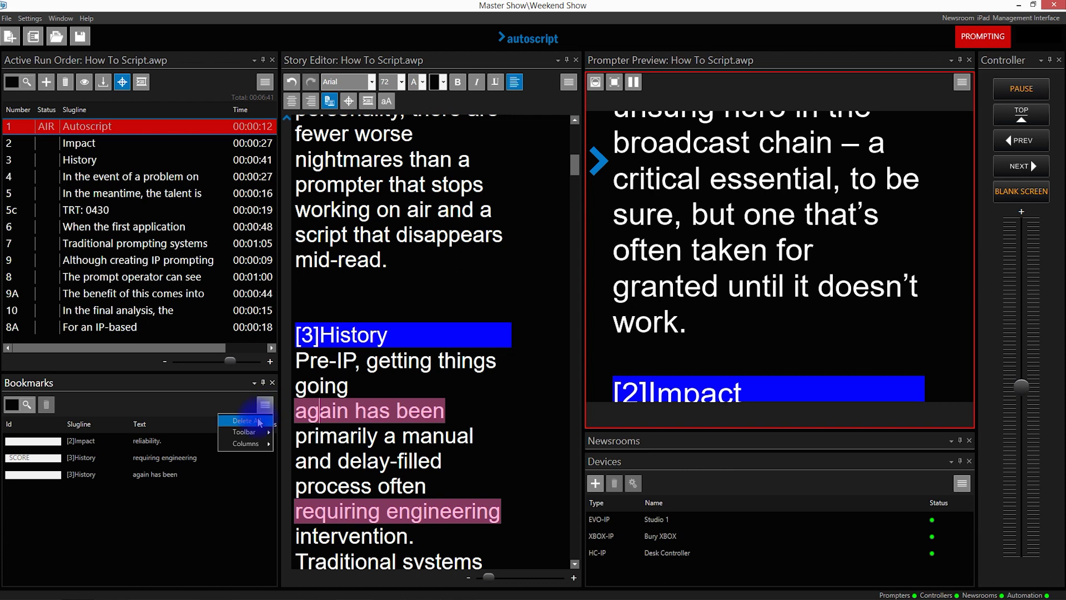
left_click(256, 423)
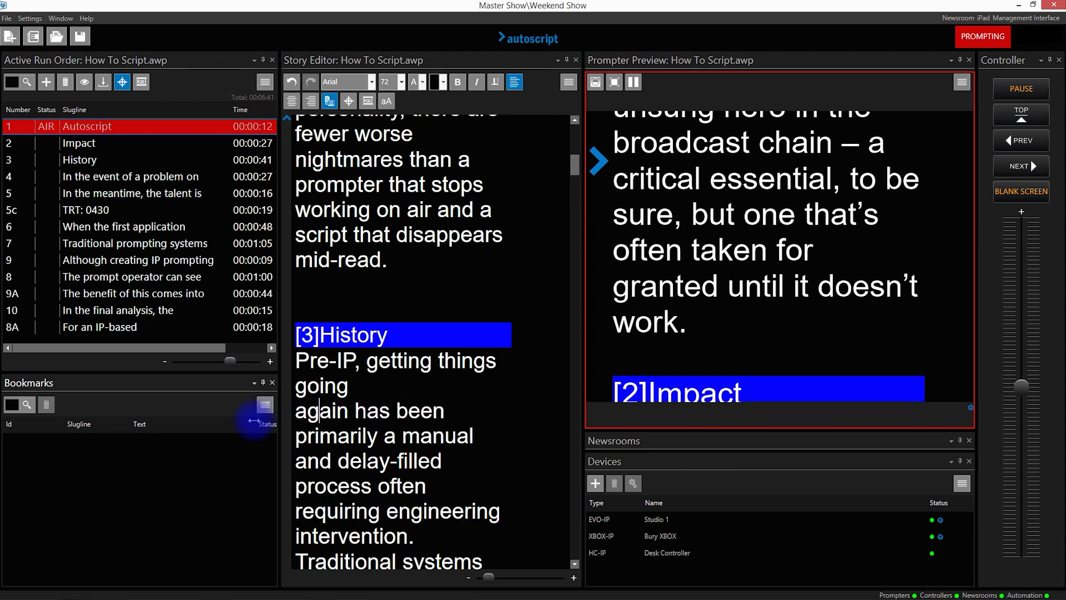